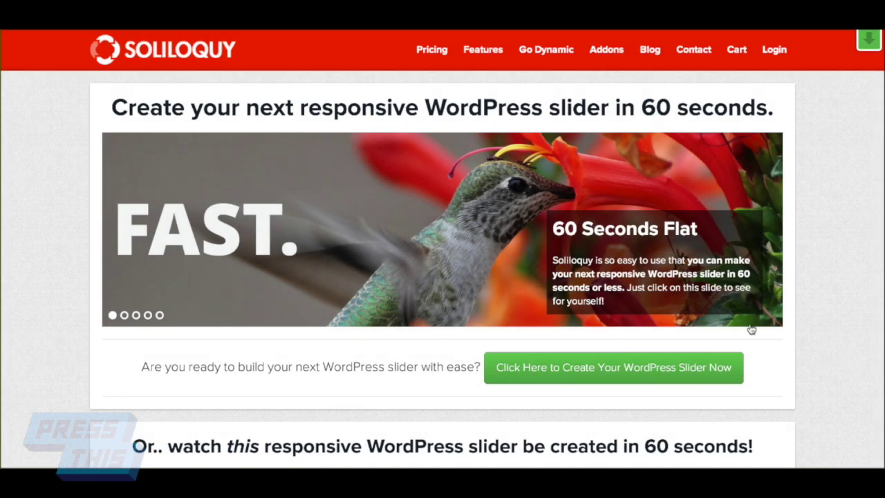
# Step: View several demo slides on the Soliloquy home page and review the features and prices of its pricing plans
pyautogui.click(124, 315)
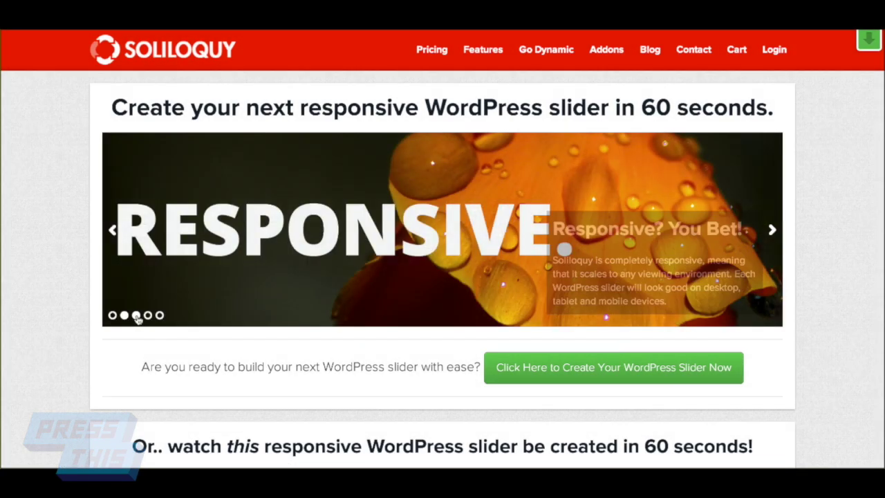
pyautogui.click(136, 316)
pyautogui.click(148, 316)
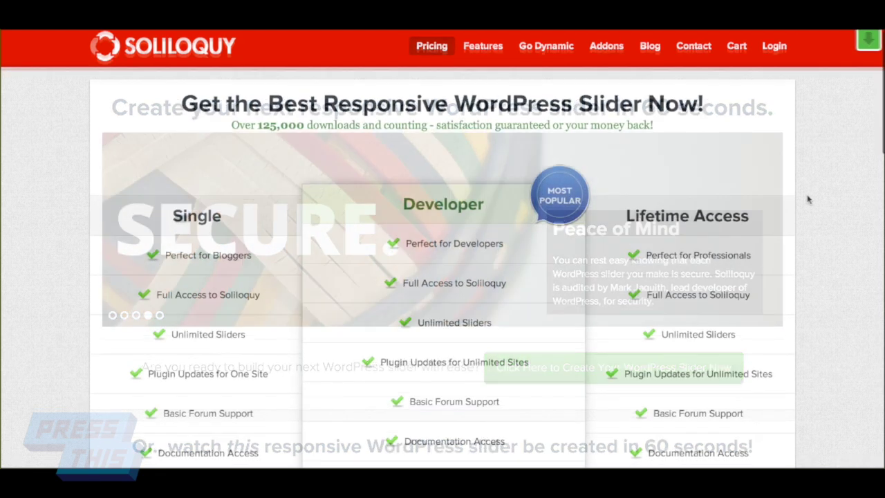
pyautogui.scroll(-3, 780, 220)
pyautogui.scroll(-2, 751, 240)
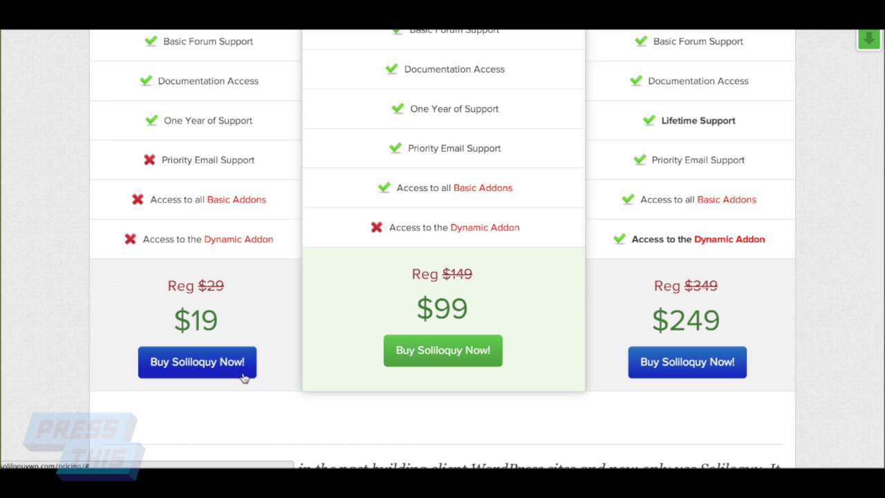
pyautogui.scroll(10, 265, 250)
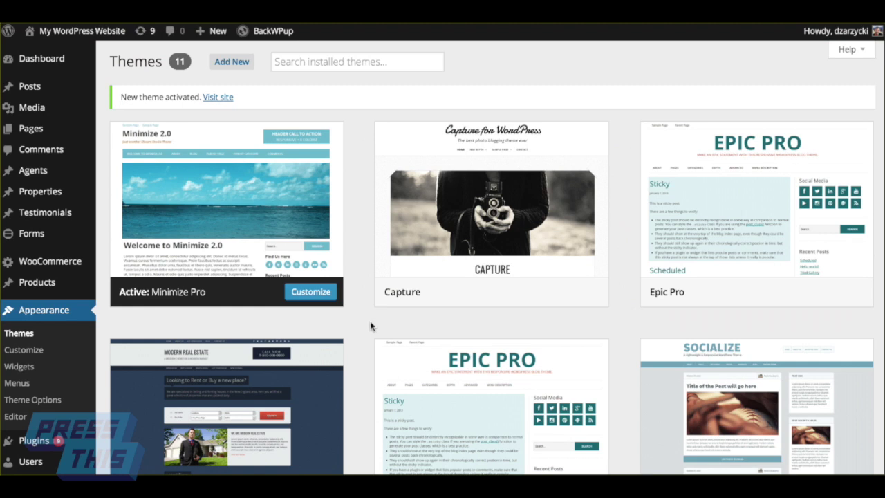
# Step: In the WordPress admin, upload and install the plugin file soliloquy.zip, and activate the plugin
pyautogui.scroll(-1, 159, 330)
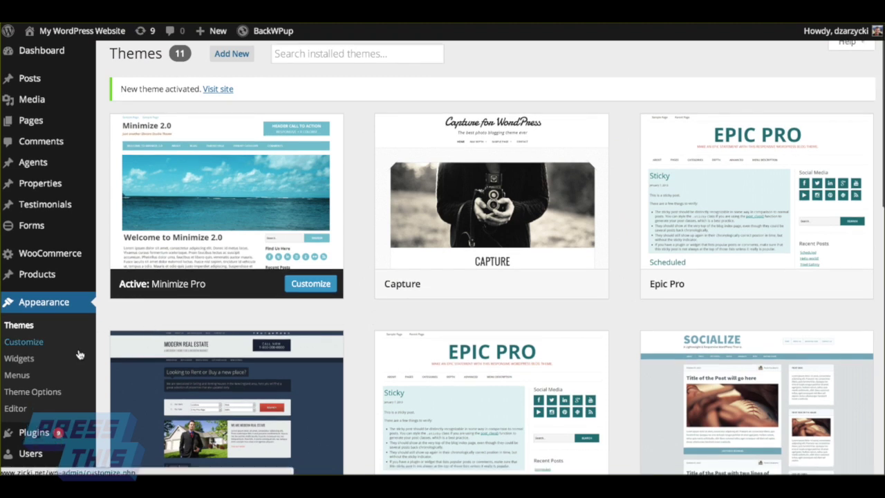
pyautogui.scroll(-1, 79, 354)
pyautogui.moveTo(56, 401)
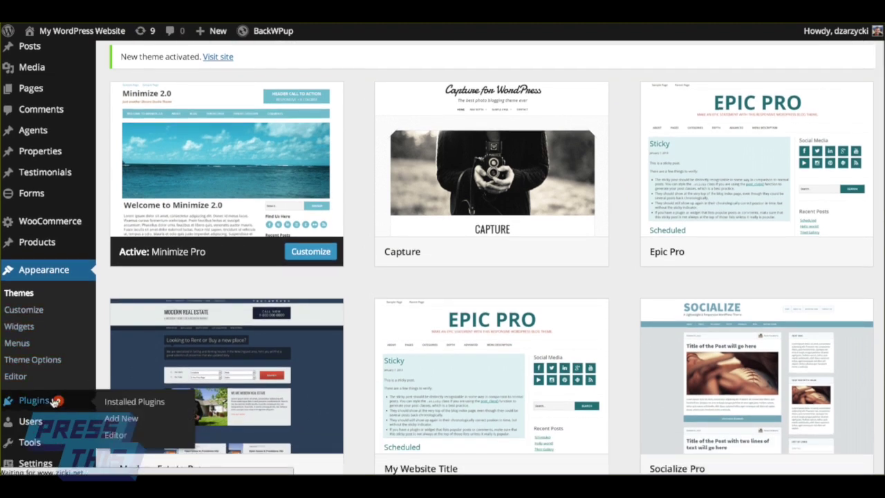
pyautogui.click(54, 401)
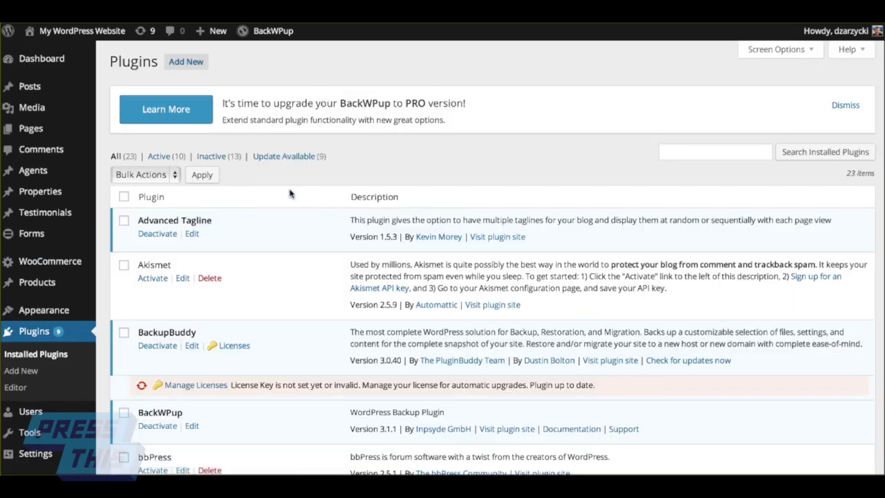
pyautogui.click(185, 64)
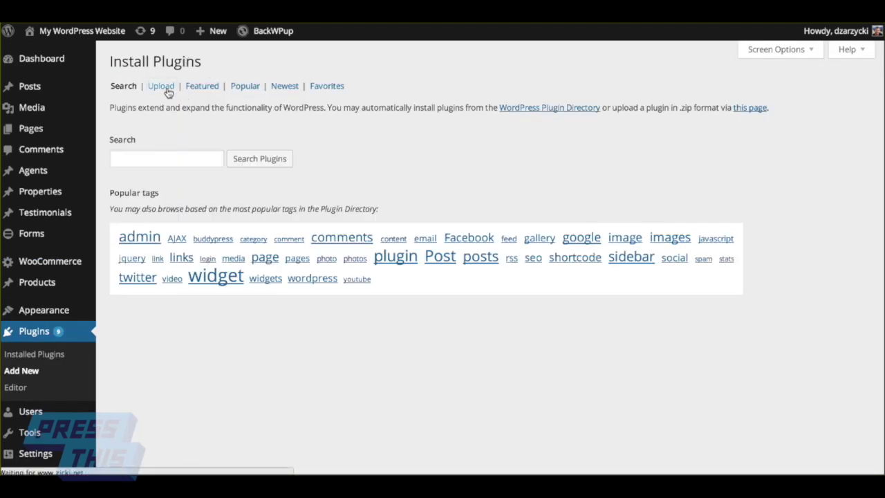
pyautogui.click(167, 90)
pyautogui.click(147, 153)
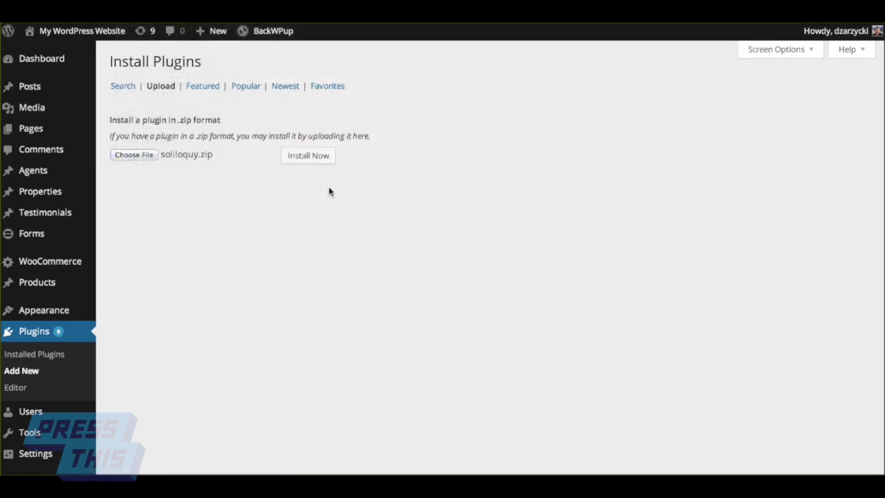
pyautogui.click(321, 162)
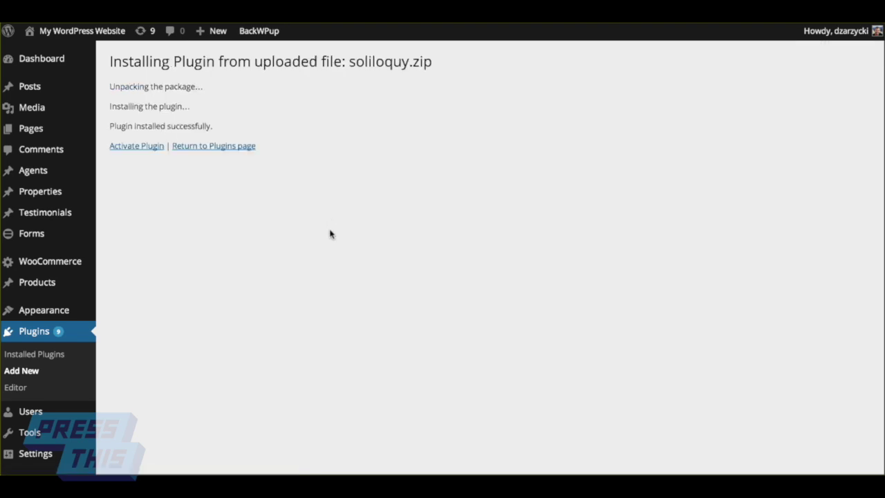
pyautogui.click(148, 152)
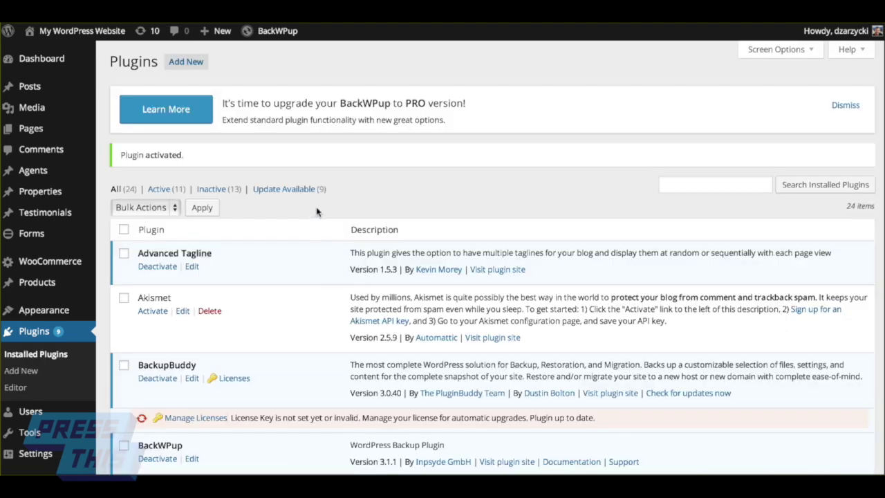
# Step: Create a new Soliloquy slider and title it "Home Page Slider"
pyautogui.scroll(-3, 56, 257)
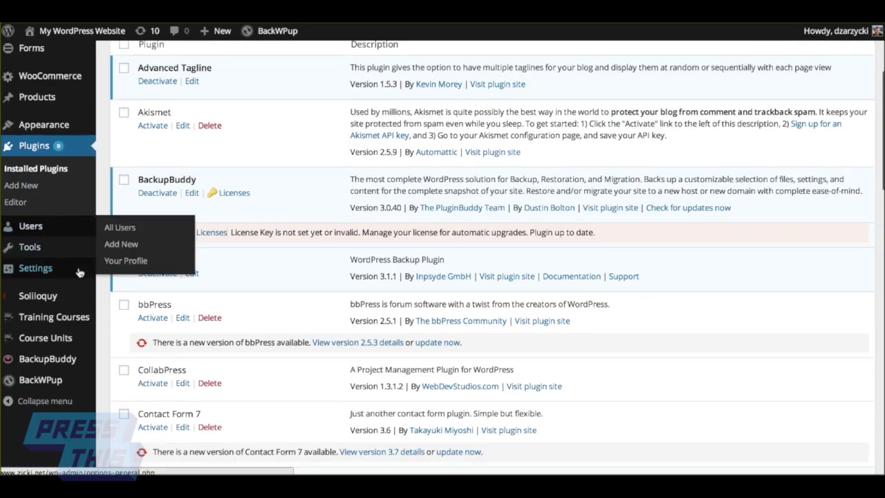
pyautogui.moveTo(67, 293)
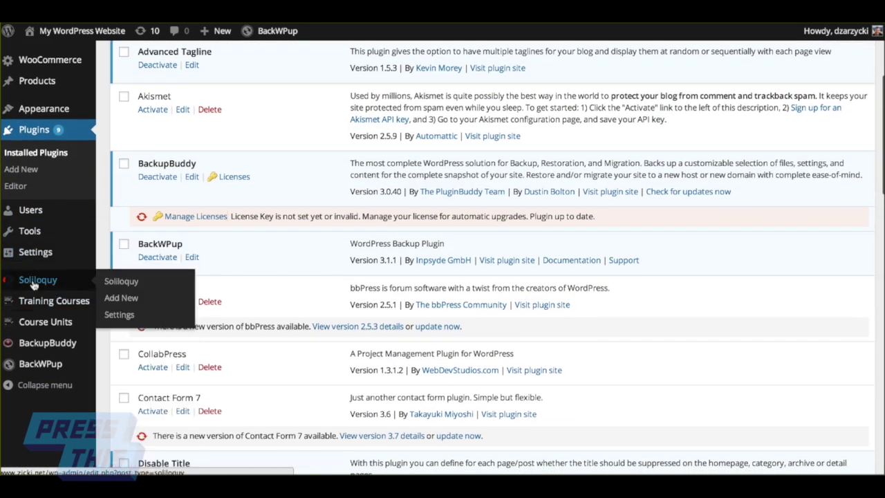
pyautogui.click(40, 285)
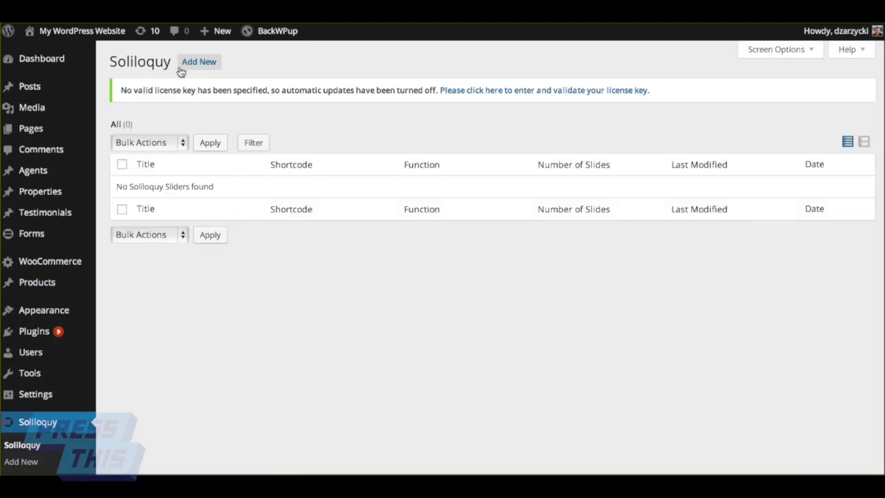
pyautogui.click(204, 65)
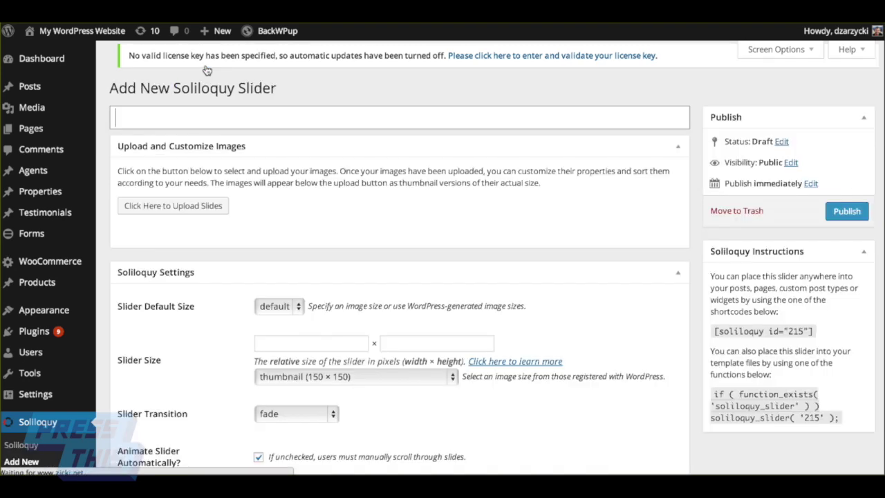
pyautogui.click(236, 124)
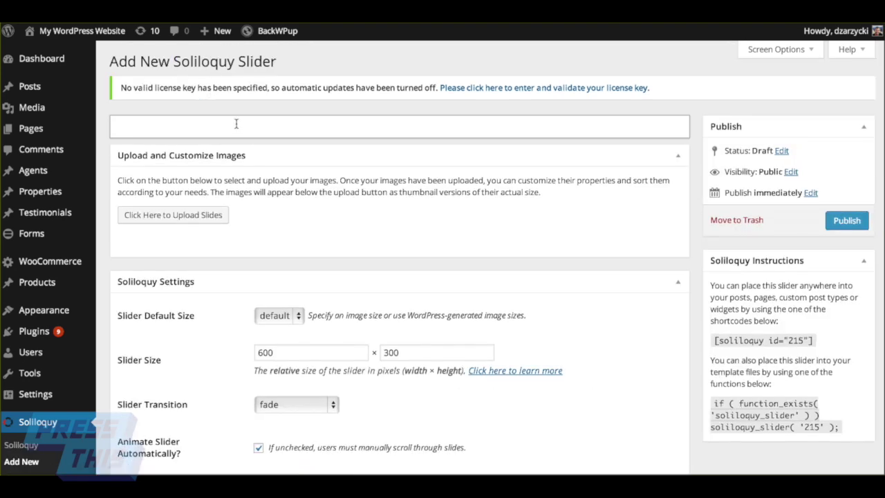
pyautogui.write('Home Page Slid')
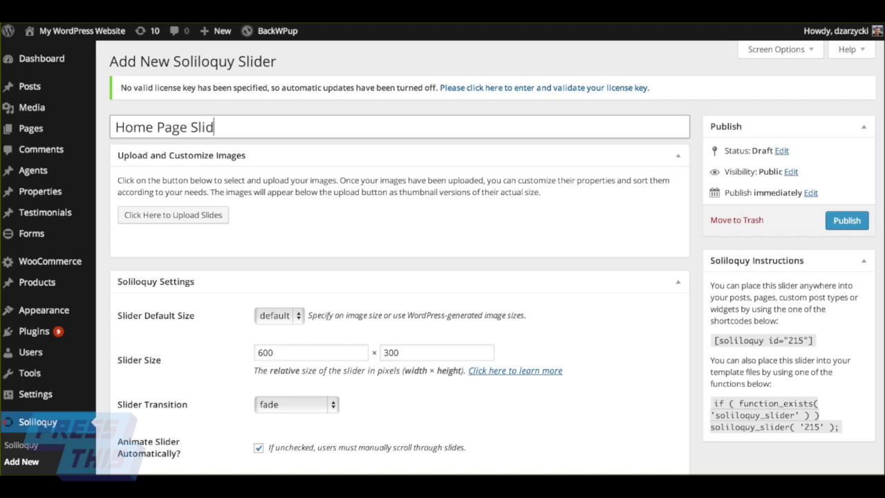
pyautogui.write('er')
pyautogui.click(282, 272)
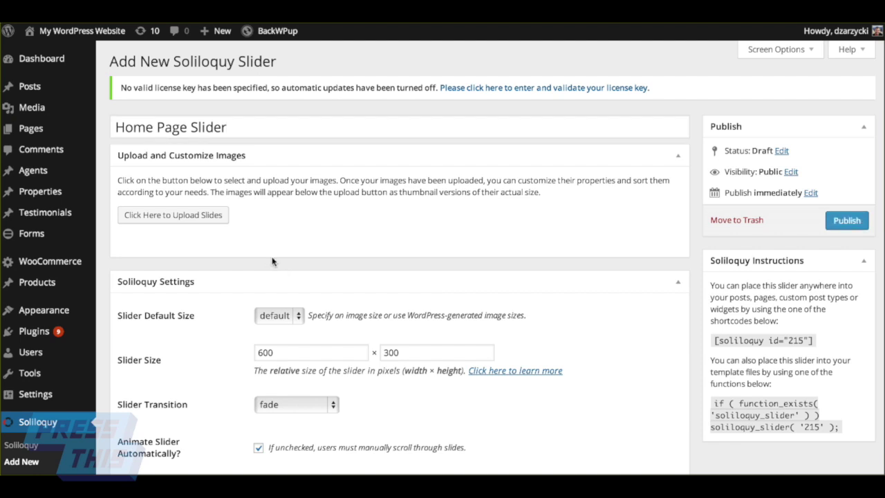
# Step: Upload the images "Me in NH (1)" and "NH Skyline" as slides and insert them into the slider
pyautogui.click(195, 220)
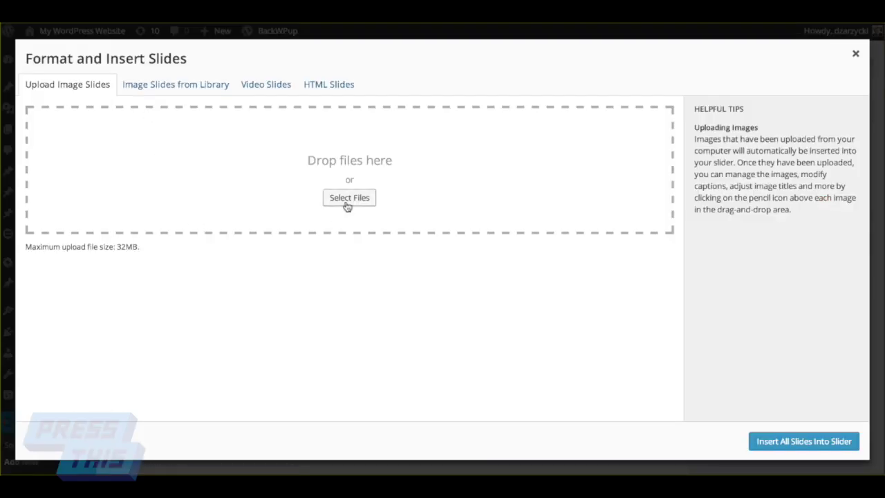
pyautogui.click(347, 205)
pyautogui.press('Return')
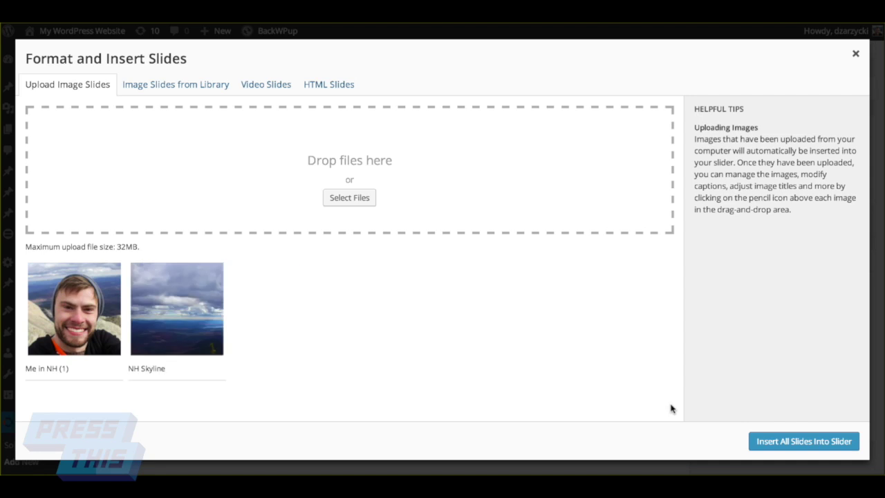
pyautogui.click(835, 451)
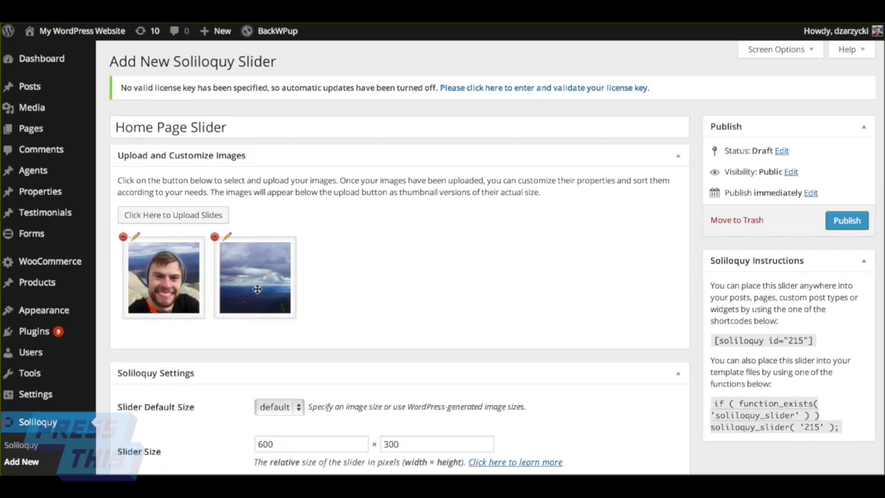
# Step: Set the image title and alt text of the portrait slide to the pictured person's first name
pyautogui.click(136, 238)
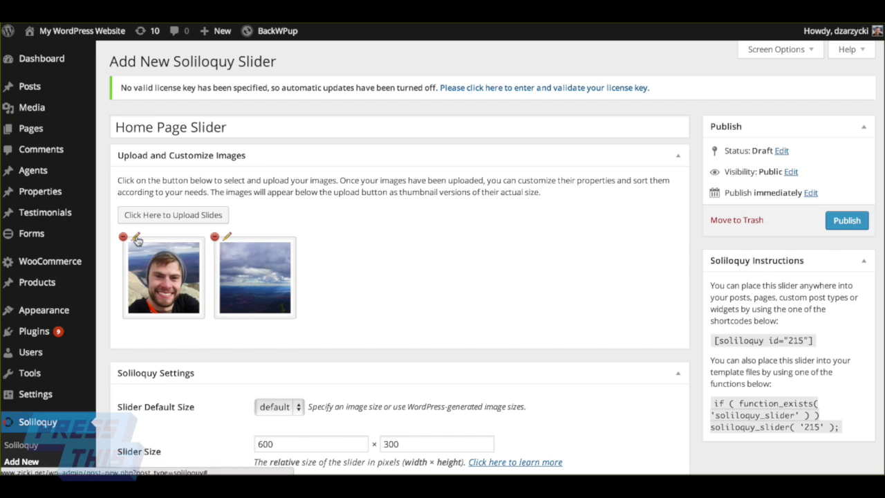
pyautogui.click(219, 104)
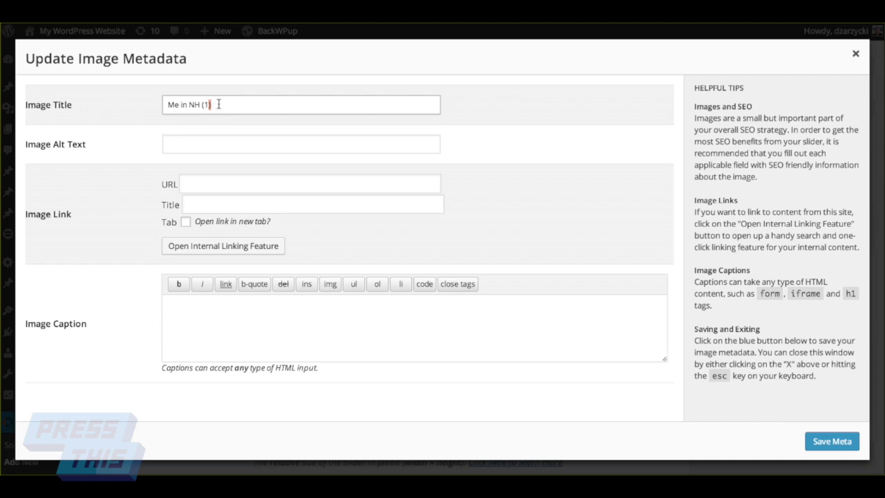
pyautogui.hotkey('ctrl', 'a')
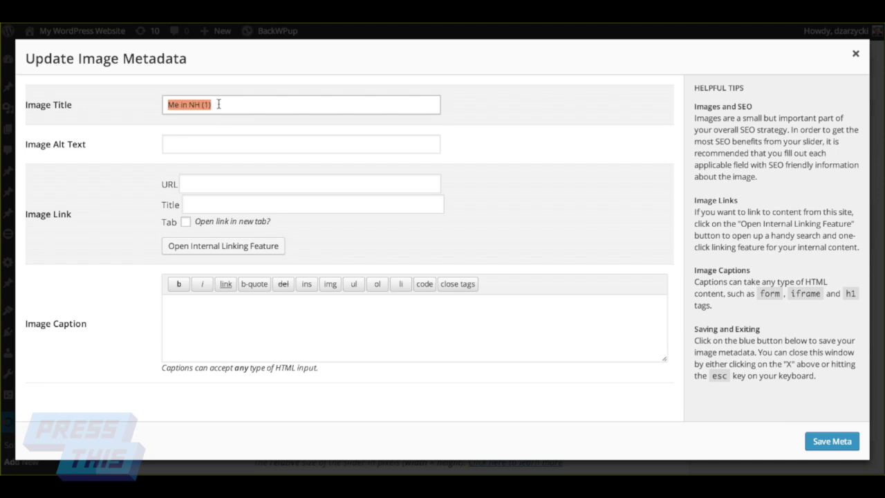
pyautogui.write('Dan')
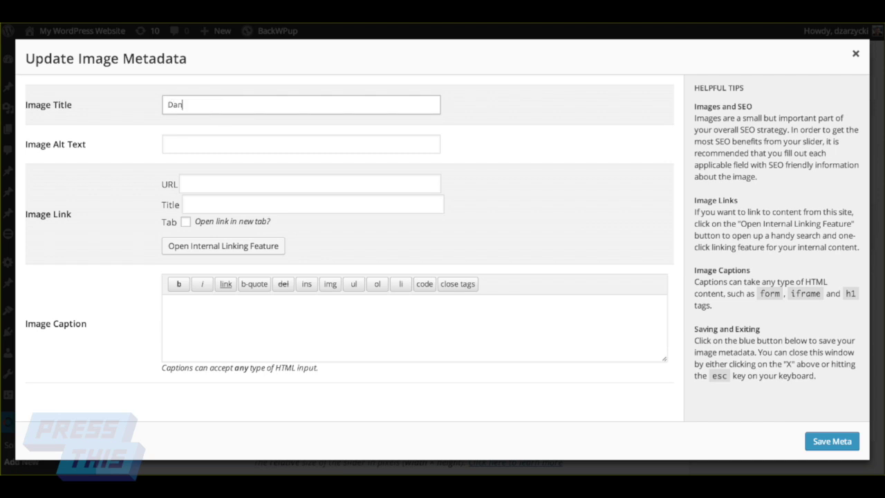
pyautogui.click(181, 150)
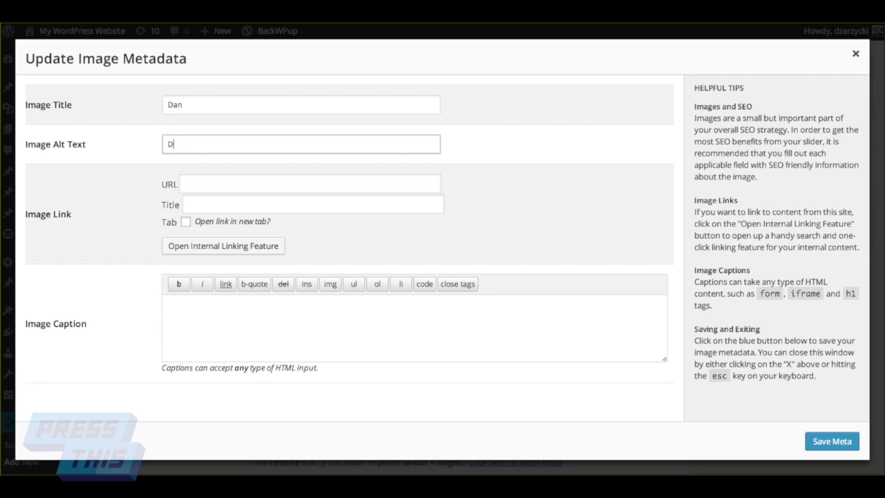
pyautogui.click(196, 183)
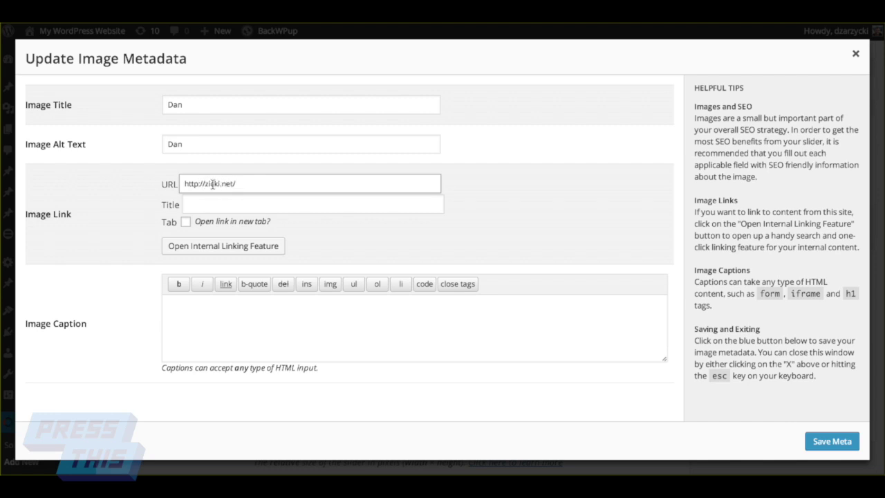
pyautogui.click(185, 229)
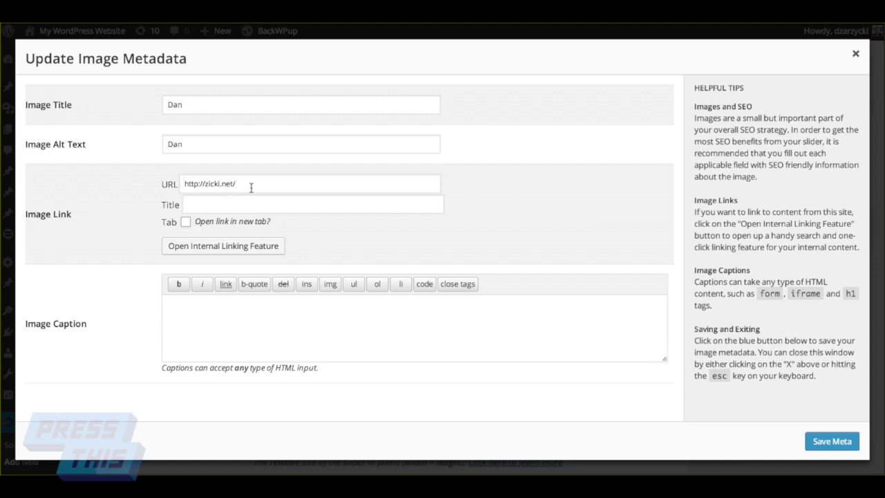
pyautogui.moveTo(255, 184); pyautogui.dragTo(157, 189)
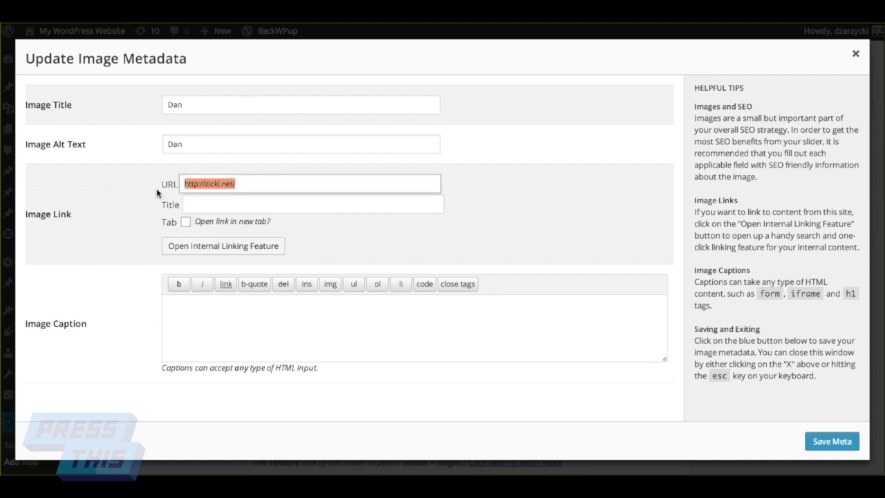
pyautogui.press('BackSpace')
pyautogui.click(508, 231)
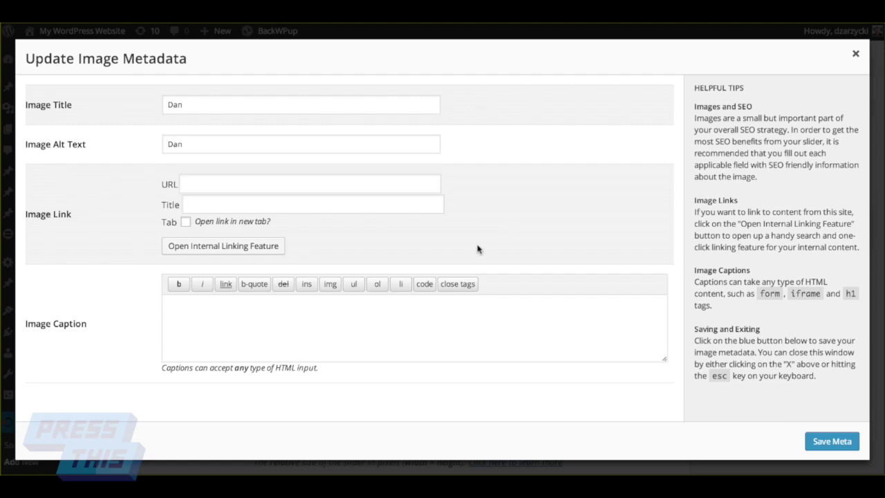
# Step: Add the image caption "Me in New Hampshire" to the portrait slide and save its metadata
pyautogui.click(311, 339)
pyautogui.write('Me in New Hampshire')
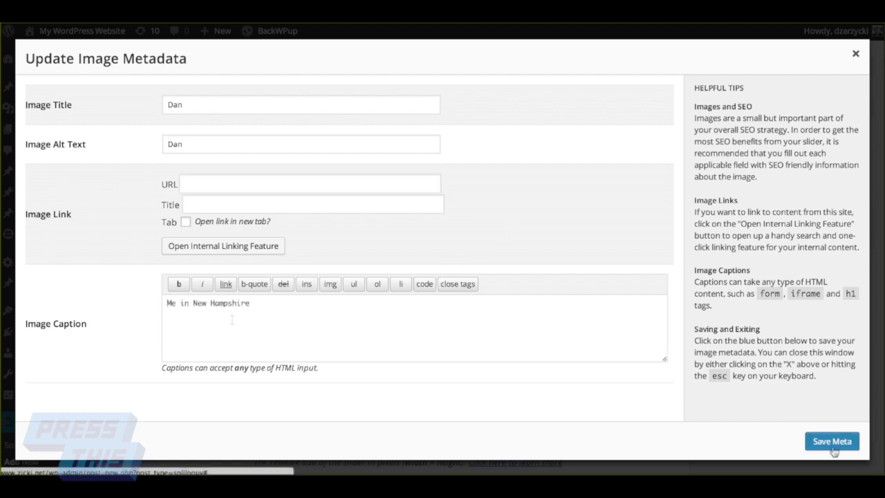
pyautogui.click(833, 443)
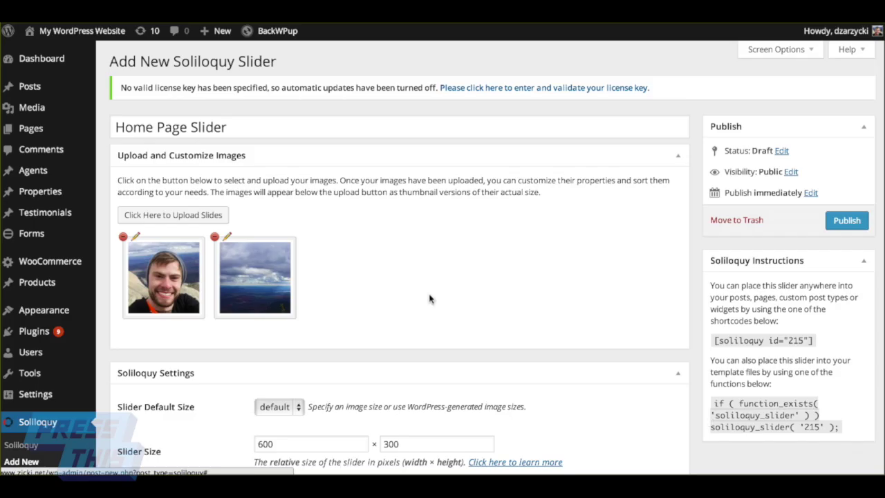
# Step: Check which choices the Slider Default Size setting offers, leaving it on default
pyautogui.scroll(-5, 356, 290)
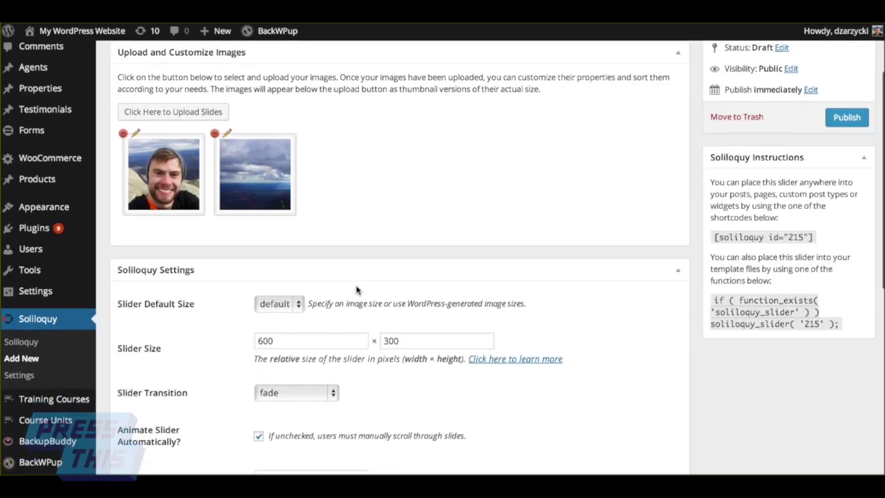
pyautogui.click(290, 101)
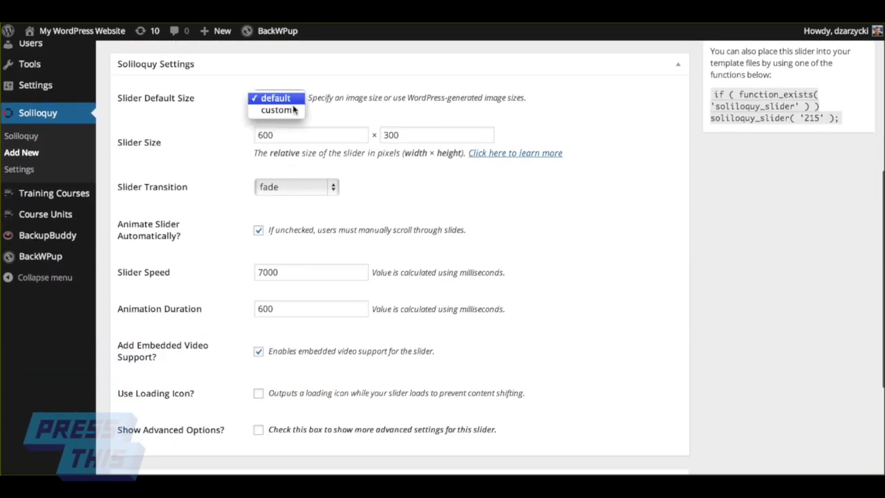
pyautogui.click(358, 102)
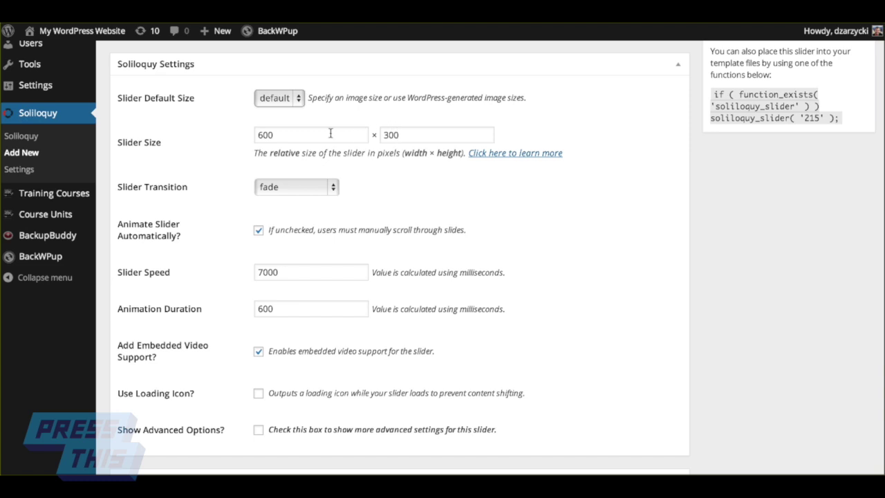
# Step: Set the slider transition to slide-horizontal in the Soliloquy settings, leaving the slider size as it is
pyautogui.doubleClick(330, 134)
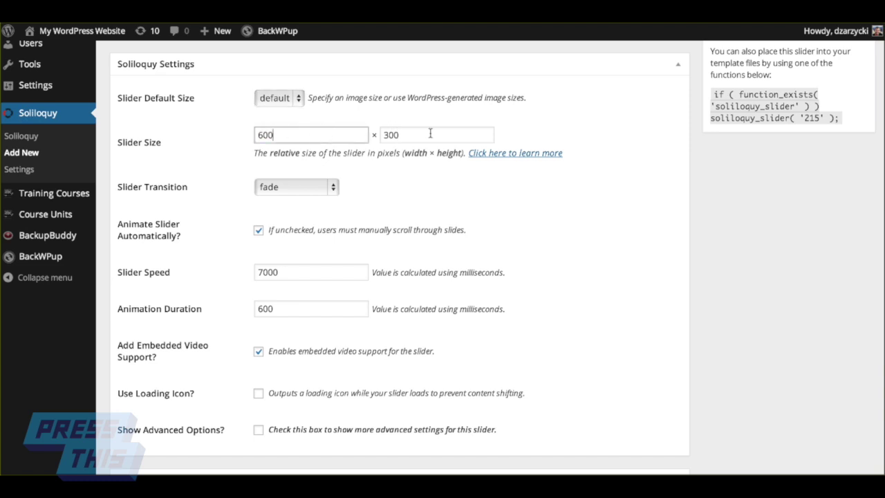
pyautogui.click(331, 188)
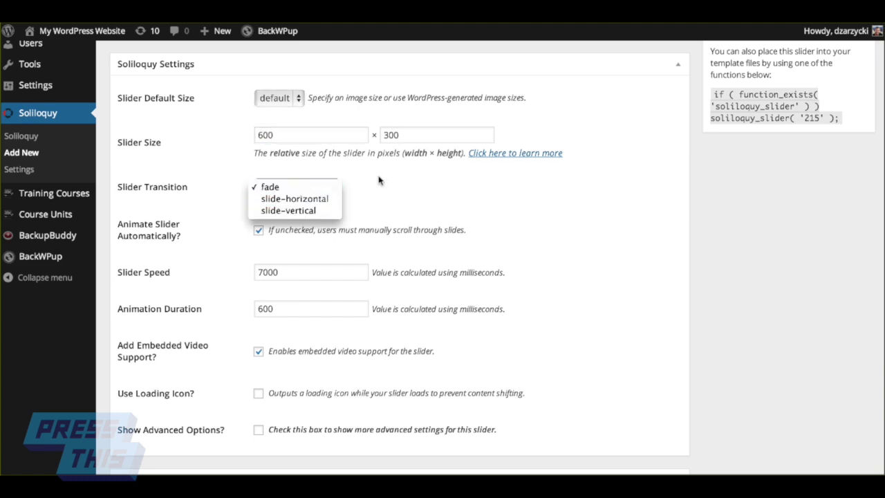
pyautogui.click(319, 199)
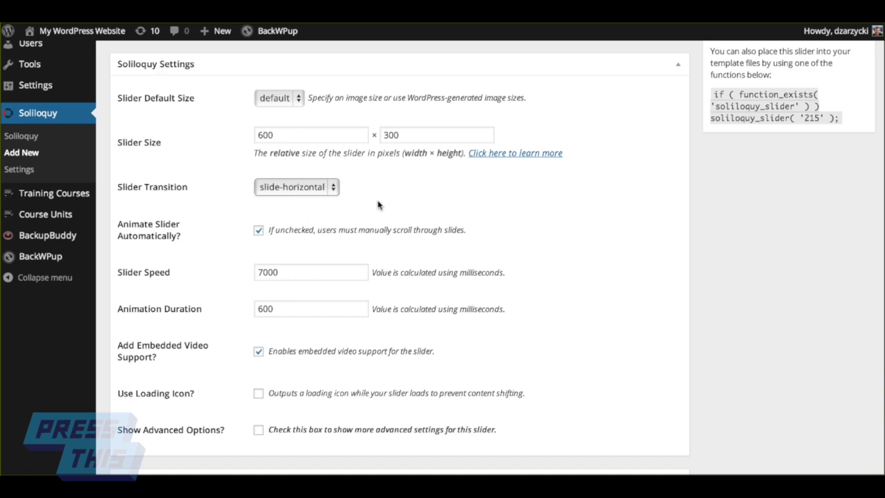
# Step: Show the slider's advanced options, look through them, and publish the Home Page Slider
pyautogui.scroll(-1, 336, 204)
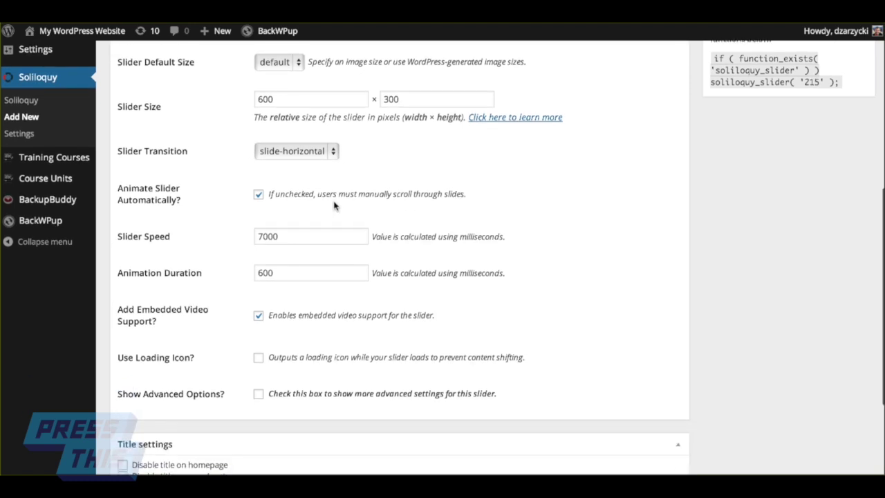
pyautogui.scroll(-1, 334, 208)
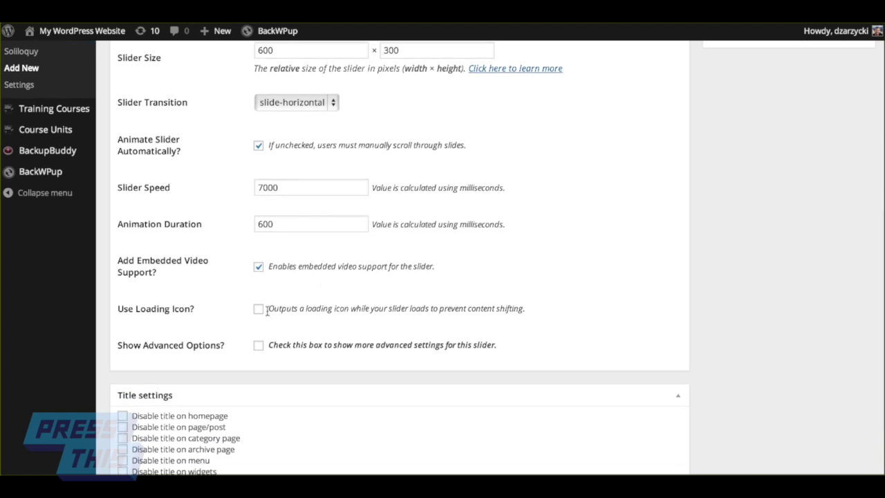
pyautogui.click(259, 346)
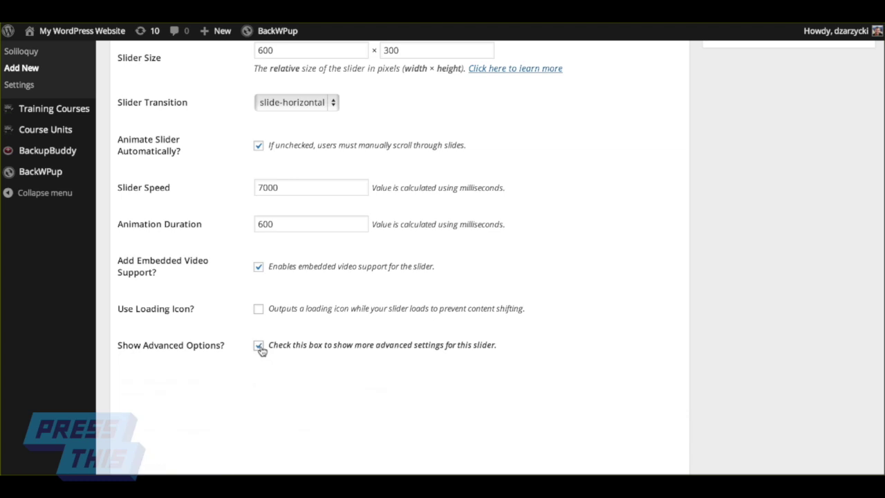
pyautogui.scroll(-3, 261, 350)
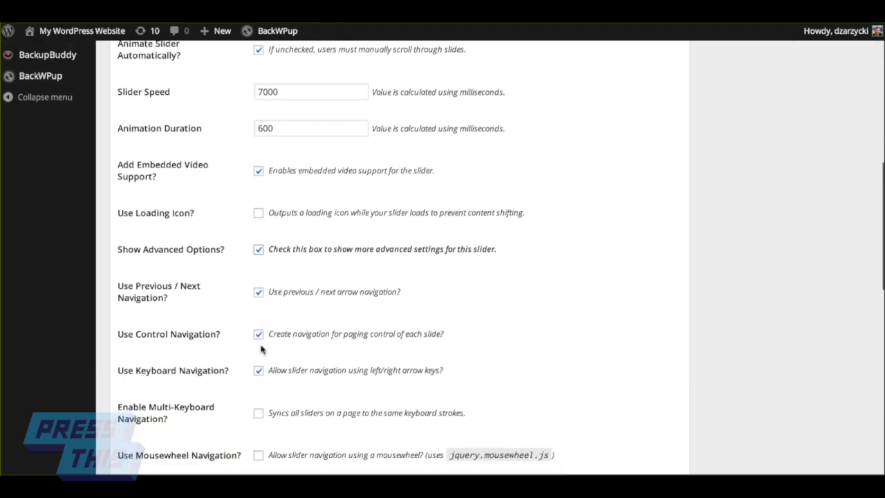
pyautogui.scroll(-5, 262, 350)
pyautogui.scroll(15, 691, 326)
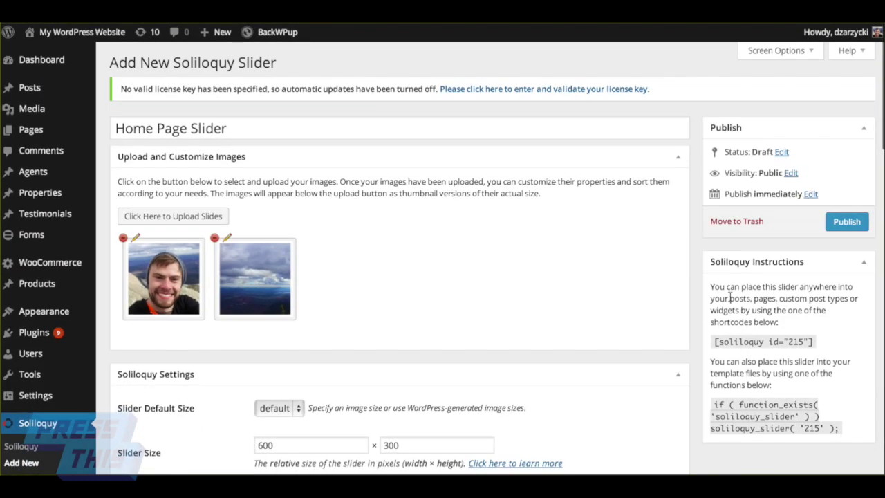
pyautogui.click(846, 223)
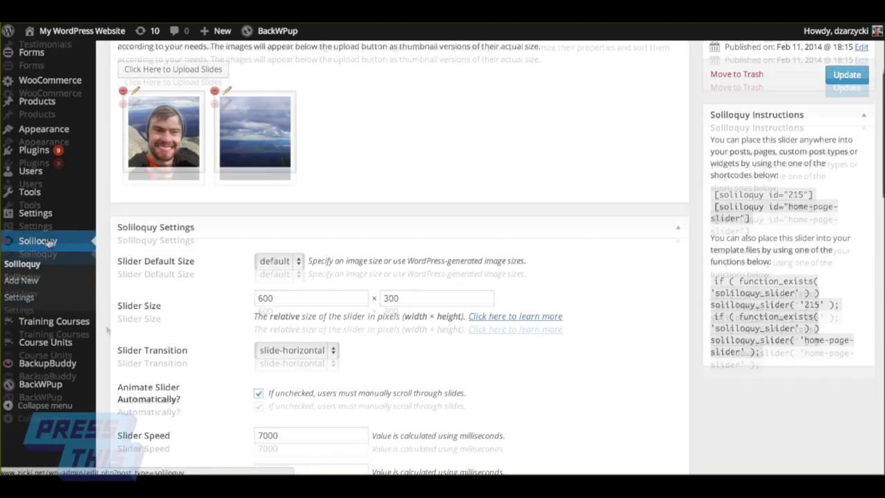
# Step: Add a Soliloquy widget to the Front Page Slider widget area on the Widgets page
pyautogui.moveTo(49, 128)
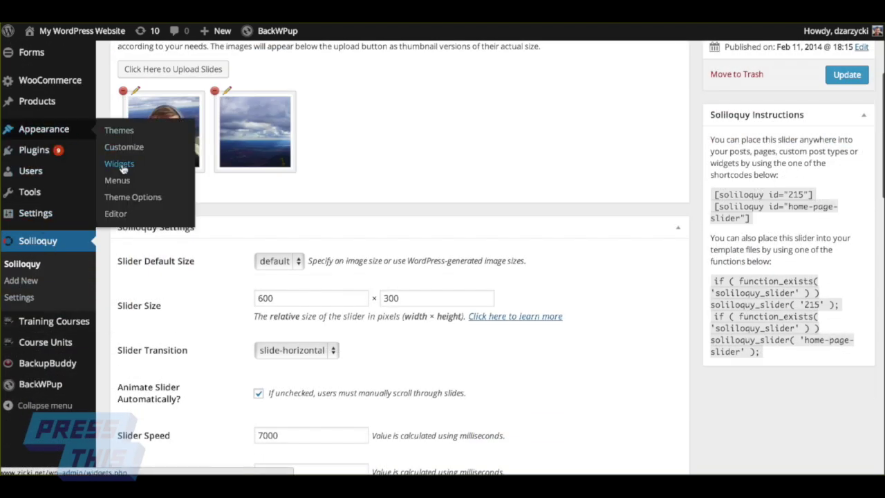
pyautogui.click(124, 169)
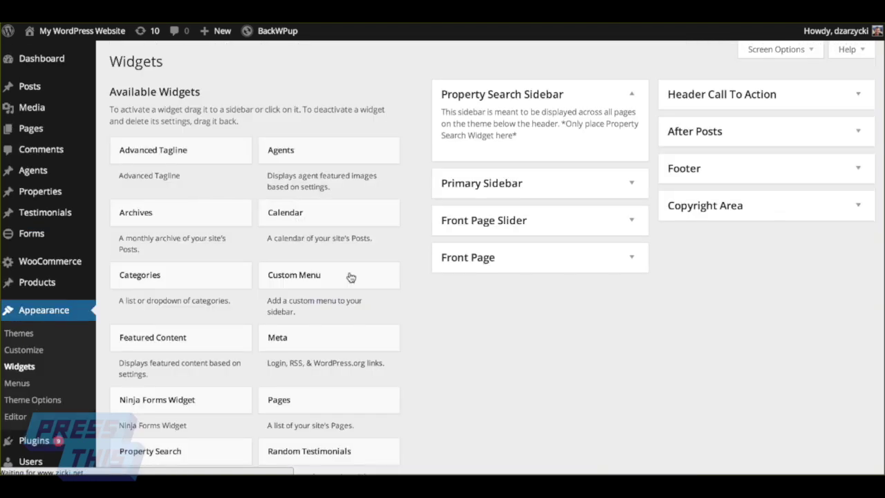
pyautogui.click(626, 222)
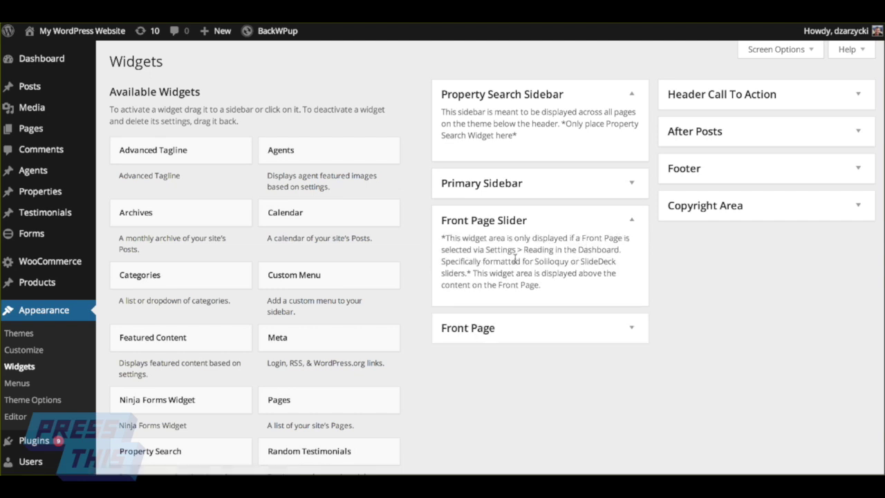
pyautogui.scroll(-1, 586, 245)
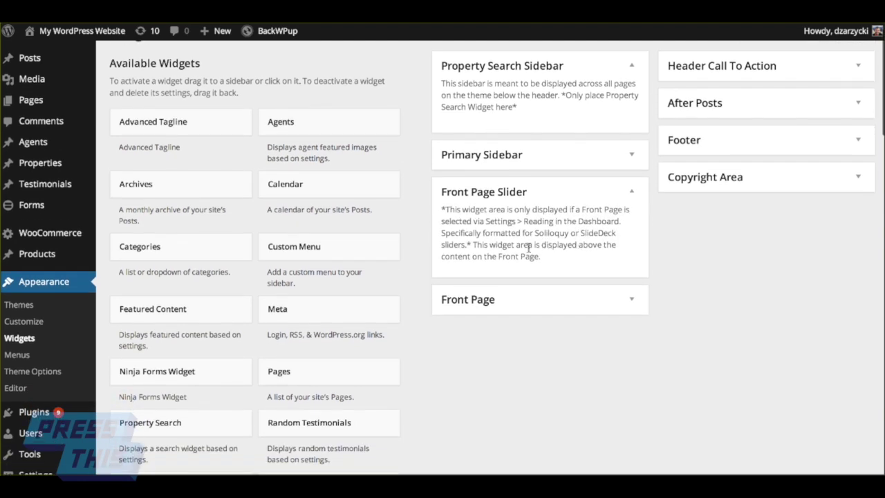
pyautogui.scroll(-5, 436, 270)
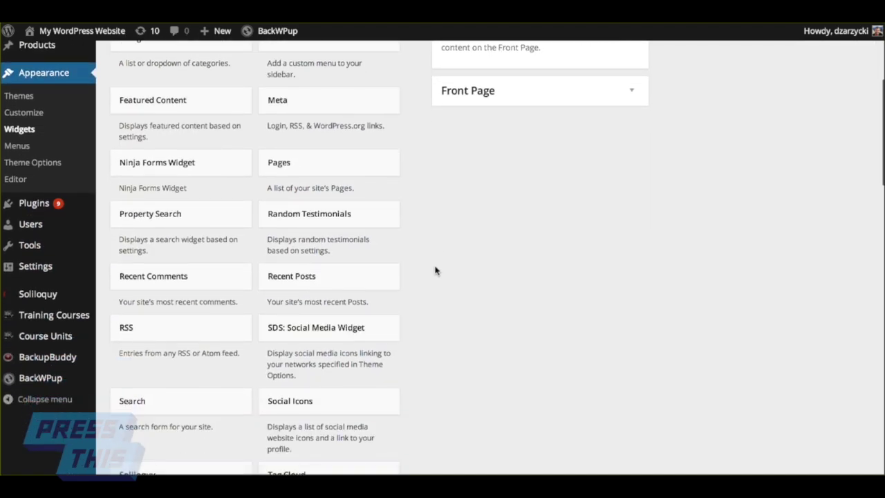
pyautogui.scroll(-3, 435, 271)
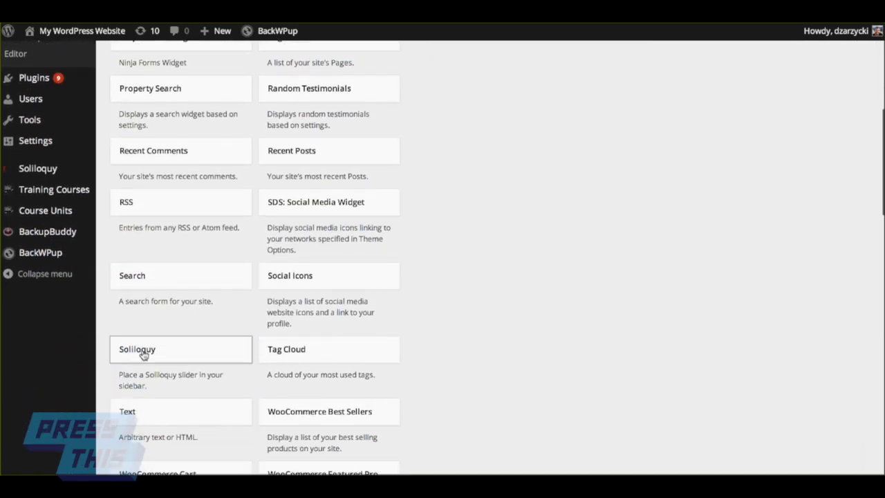
pyautogui.moveTo(143, 354); pyautogui.dragTo(511, 191)
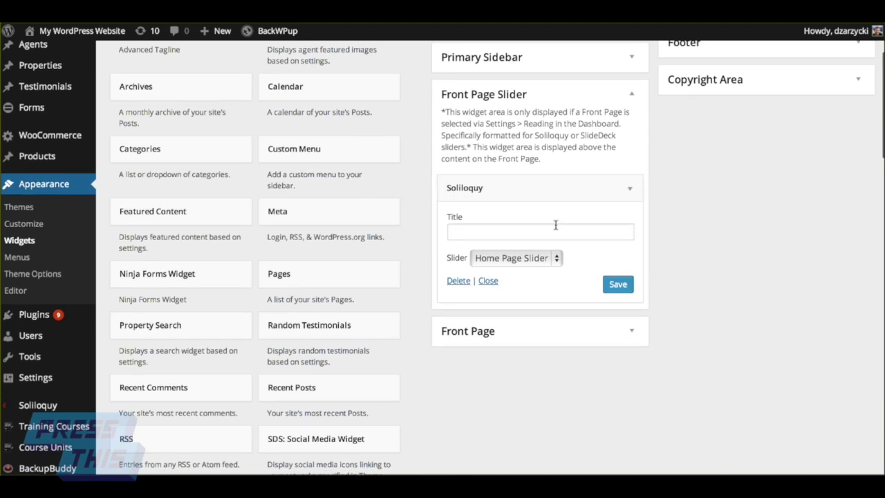
# Step: Save the Soliloquy widget with an empty title and Home Page Slider as its slider
pyautogui.click(550, 231)
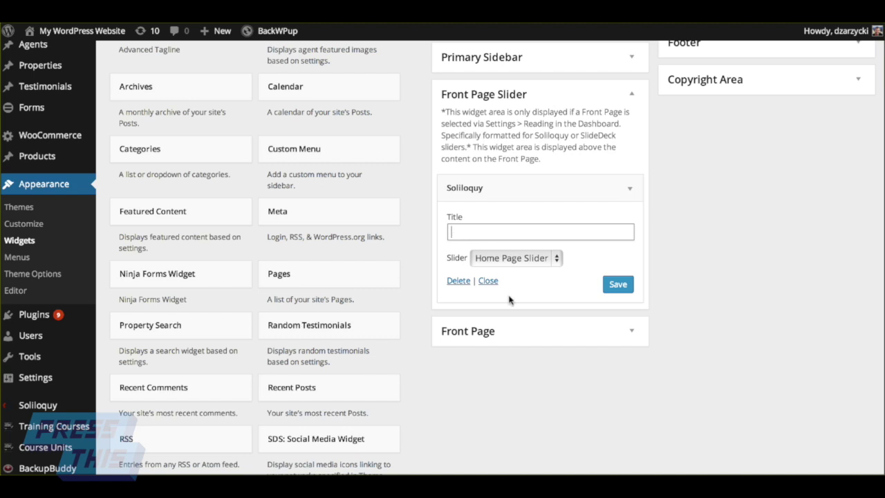
pyautogui.click(521, 260)
pyautogui.click(532, 260)
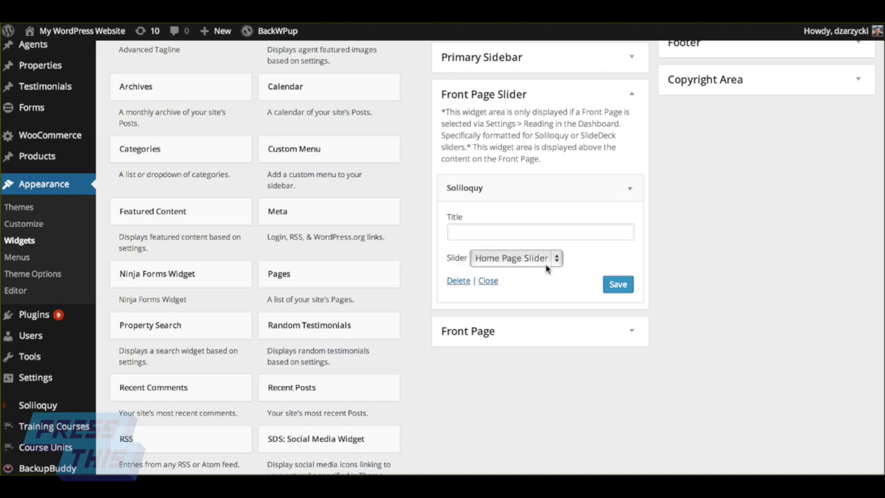
pyautogui.click(623, 286)
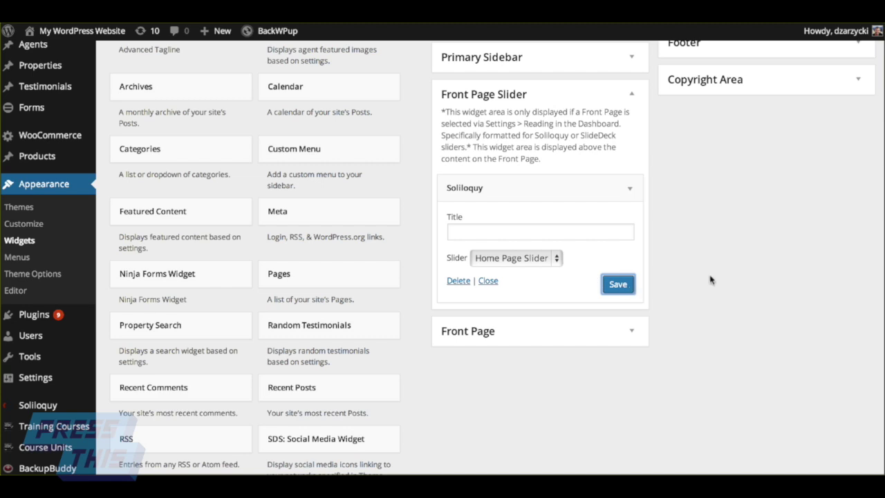
# Step: Make the static page "About" the site's front page in the Reading Settings and save the changes
pyautogui.scroll(3, 710, 280)
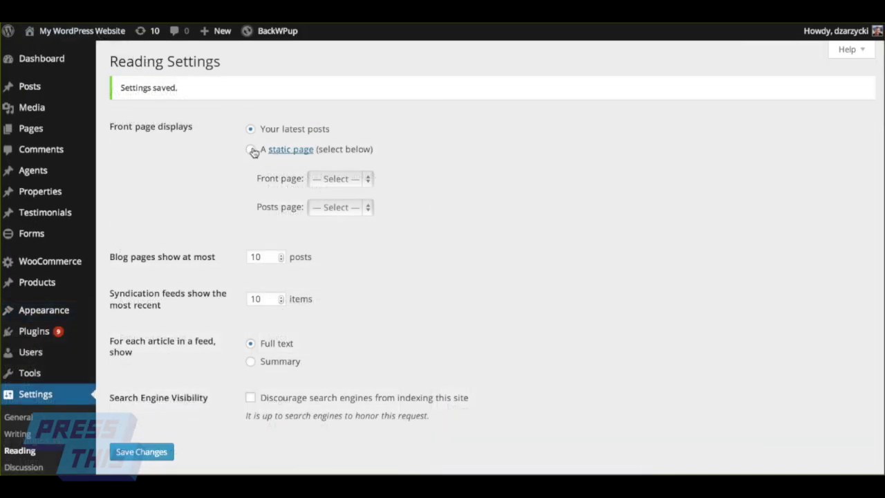
pyautogui.click(252, 150)
pyautogui.click(339, 179)
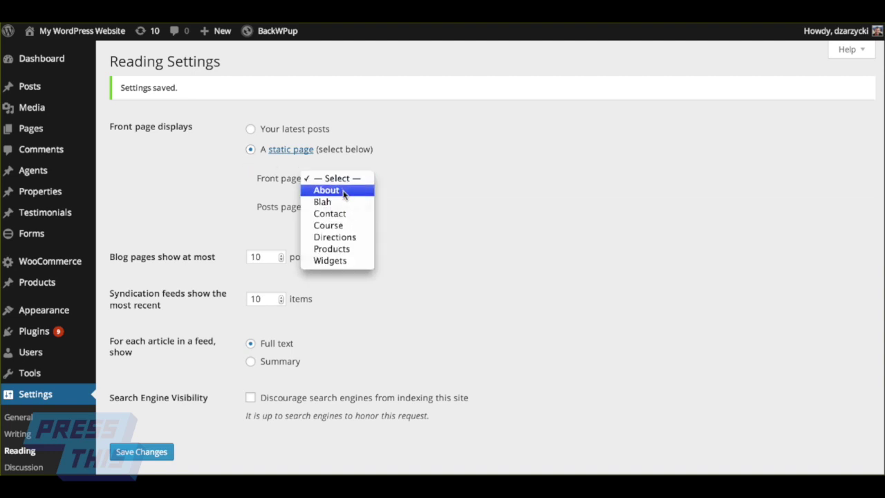
pyautogui.click(344, 191)
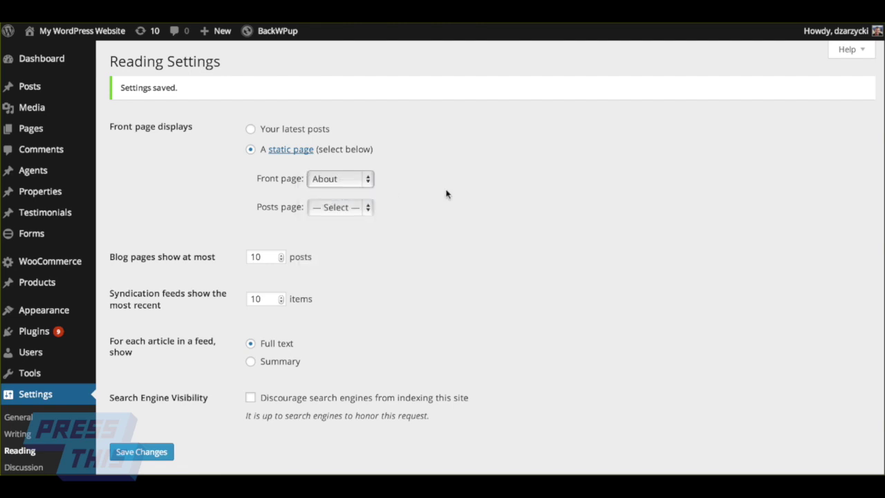
pyautogui.click(159, 452)
pyautogui.click(158, 452)
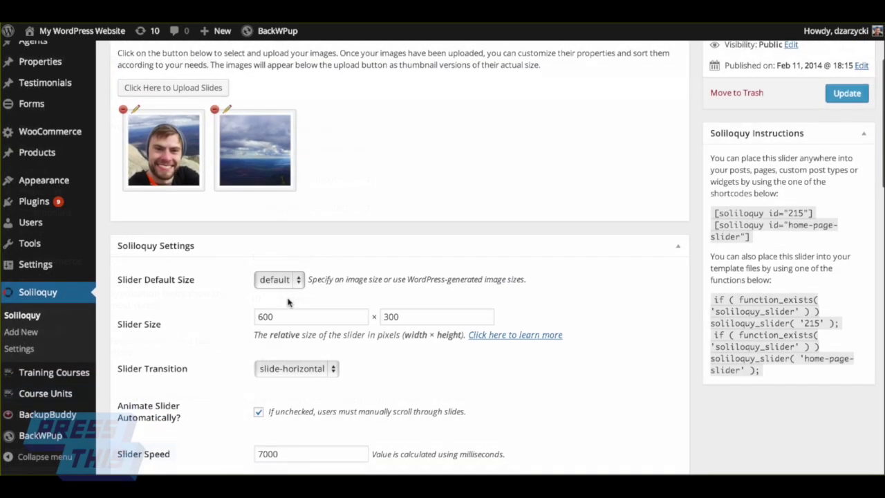
# Step: Change the Home Page Slider's default size setting to custom
pyautogui.click(277, 282)
pyautogui.click(290, 293)
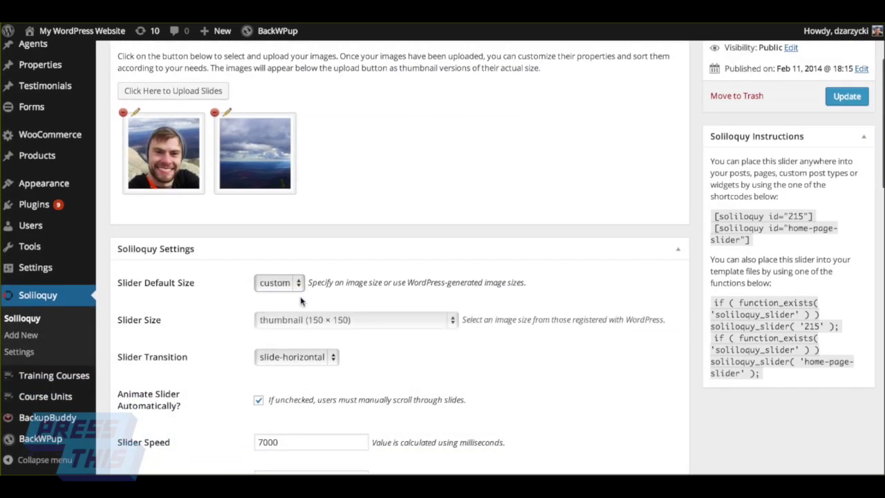
pyautogui.click(370, 319)
pyautogui.click(415, 291)
pyautogui.click(294, 284)
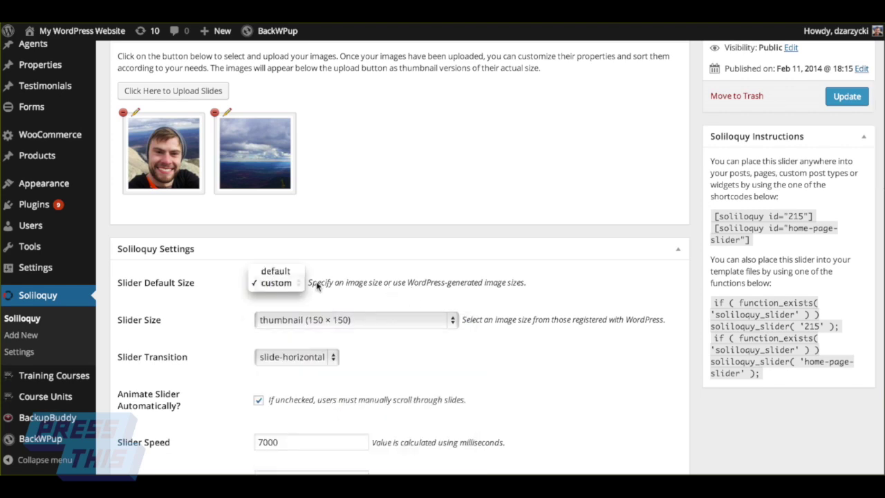
pyautogui.click(315, 286)
# Step: Set the slider size to the registered image size min-1100x400 (1100 × 400)
pyautogui.click(373, 314)
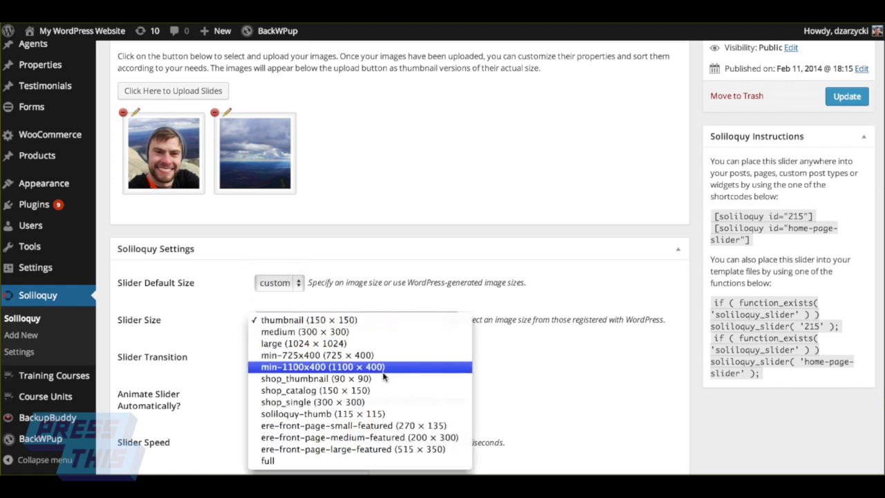
pyautogui.click(373, 333)
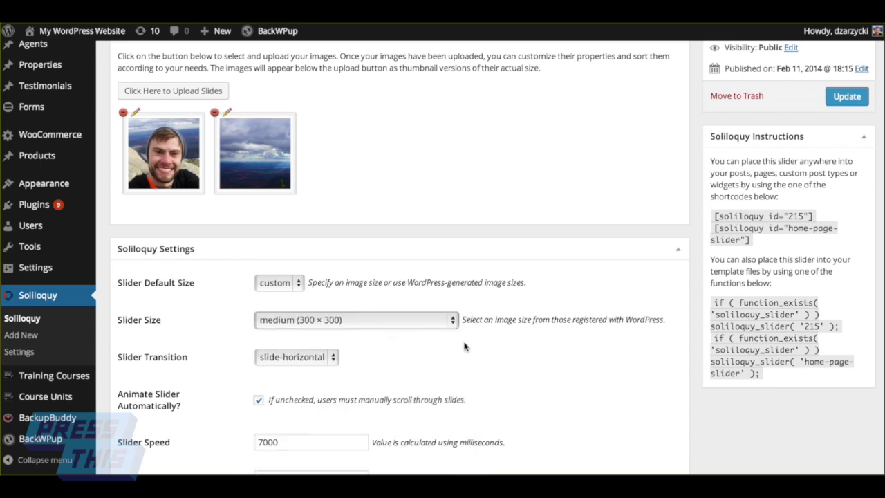
pyautogui.click(421, 327)
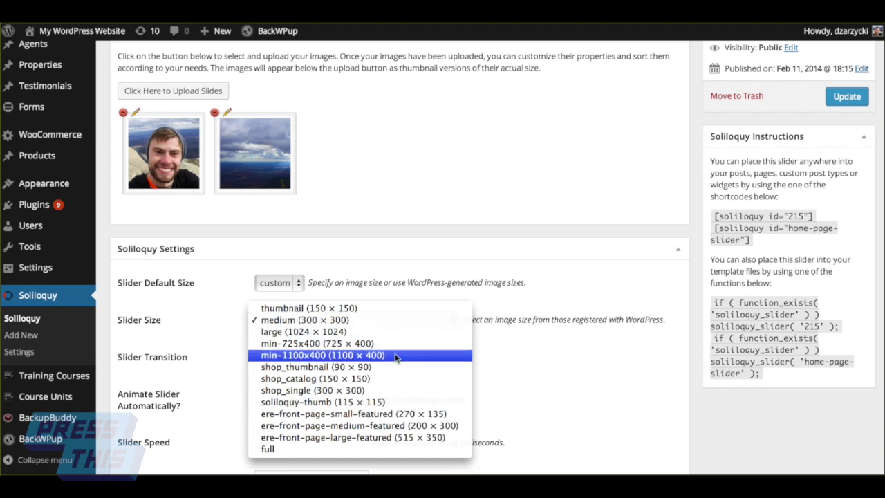
pyautogui.click(396, 355)
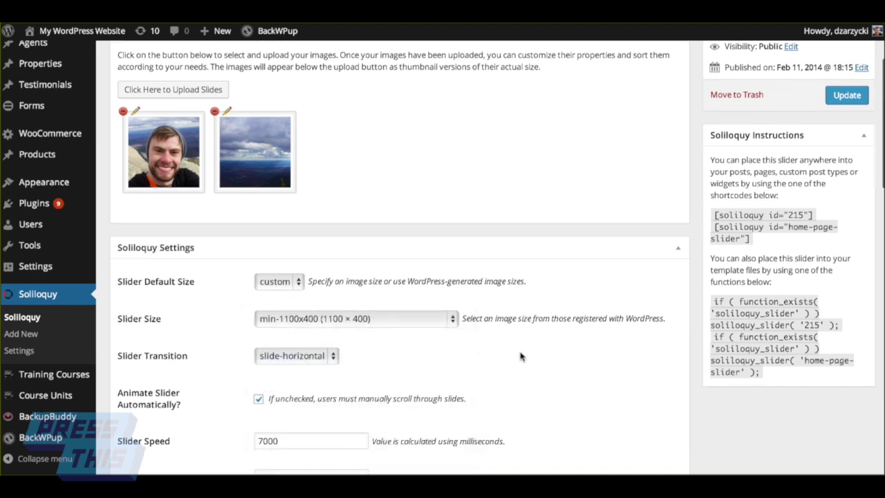
pyautogui.scroll(-1, 521, 356)
pyautogui.scroll(-1, 547, 352)
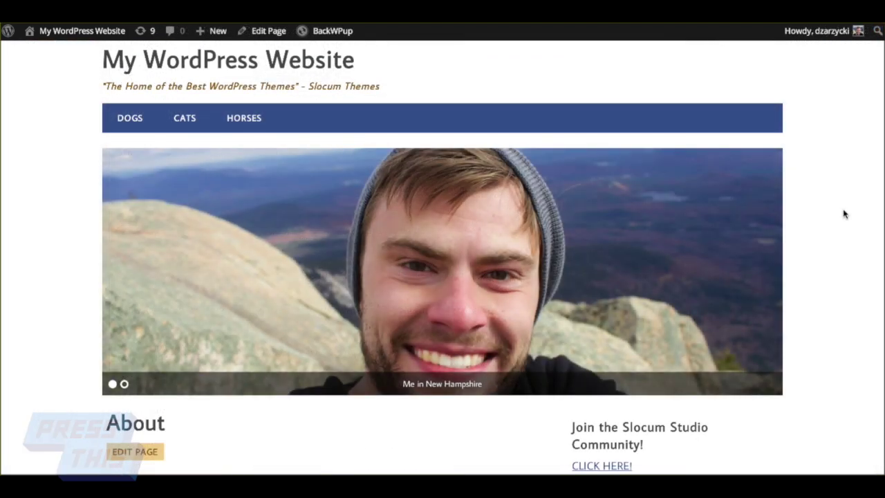
# Step: Reload the site's front page and page through the slides of the home page slider
pyautogui.press('F5')
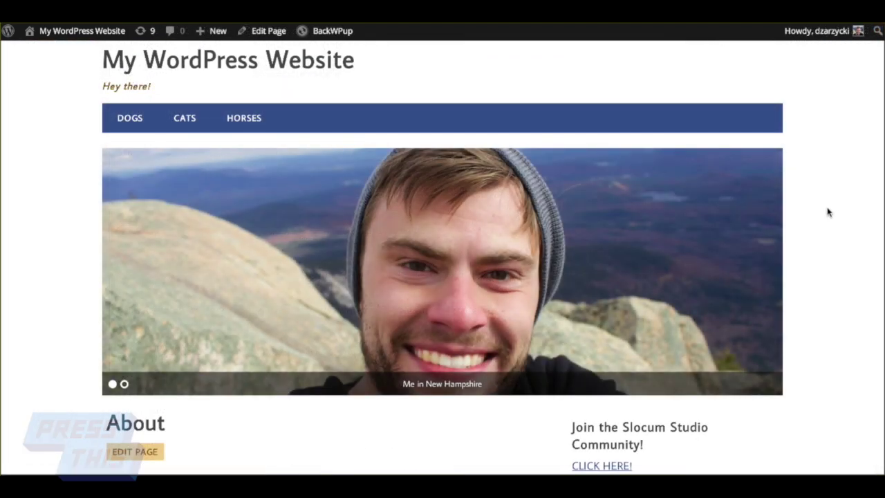
pyautogui.click(773, 274)
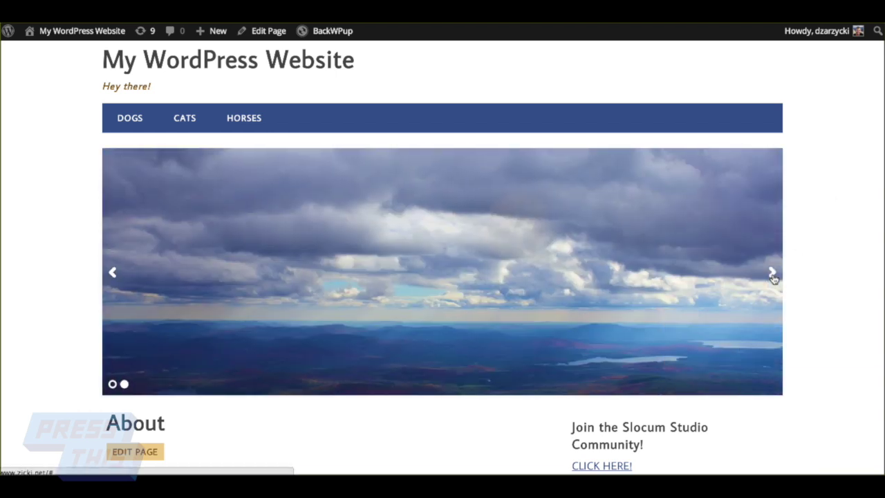
pyautogui.click(773, 274)
pyautogui.click(773, 274)
pyautogui.click(773, 274)
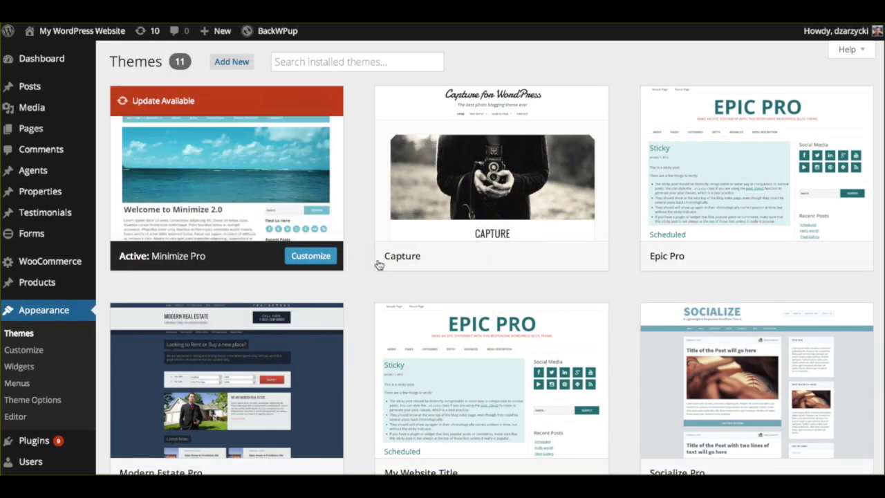
pyautogui.moveTo(142, 116)
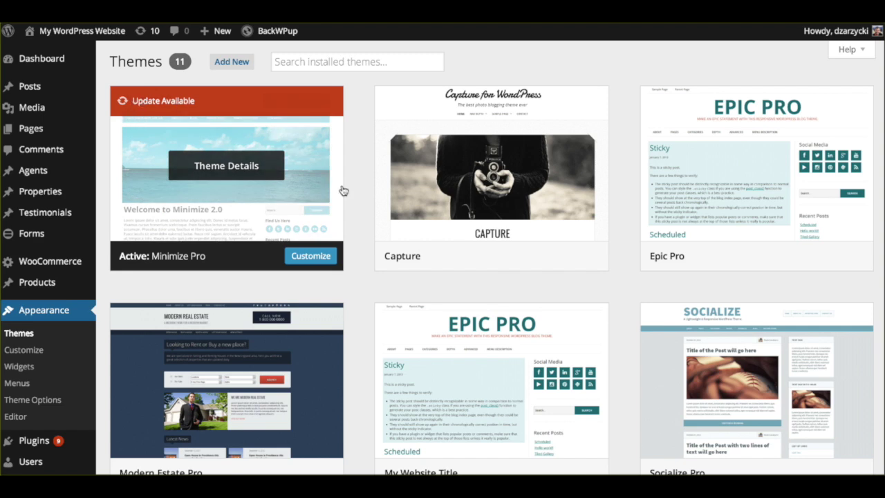